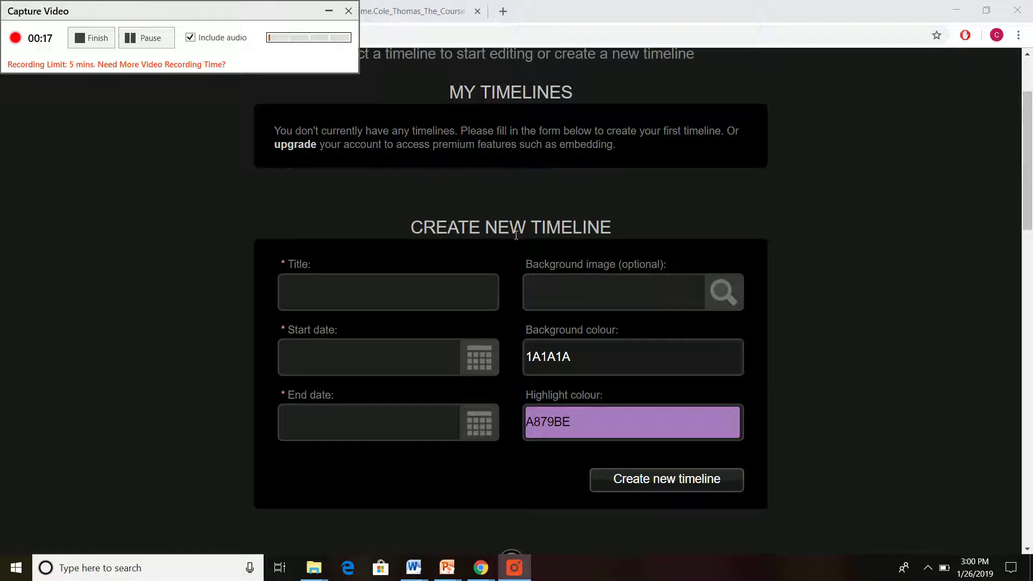
Title the timeline 'Rome' and set its start date to 01 Jan 0500 BC.
{"action": "left_click", "coordinate": [386, 301]}
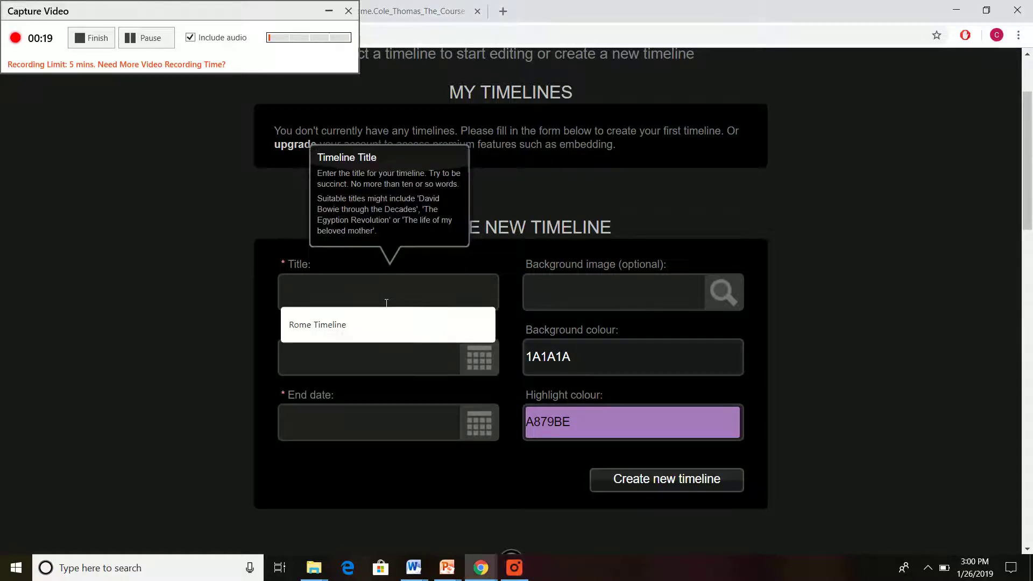
{"action": "type", "text": "Rome"}
{"action": "key", "text": "Tab"}
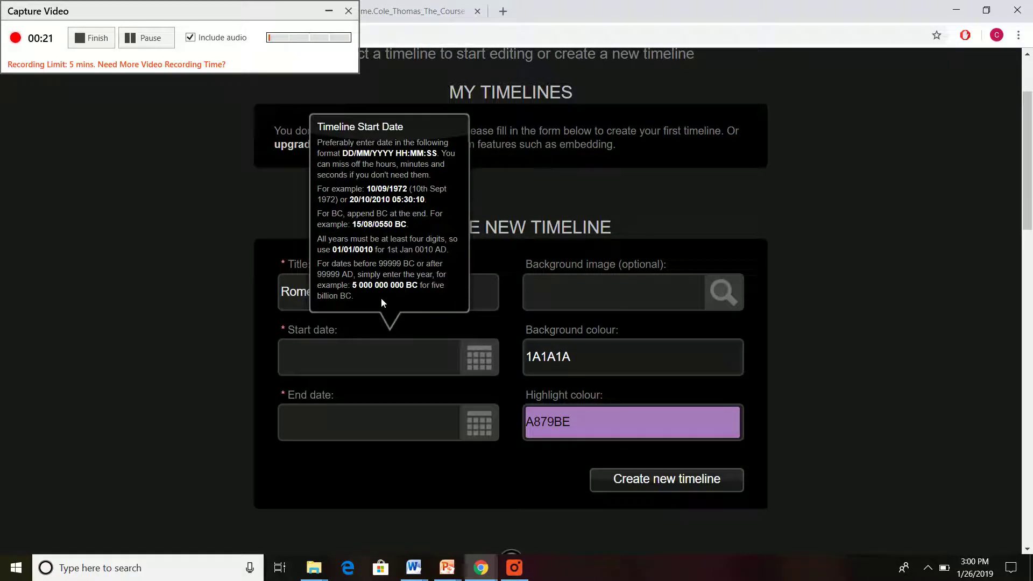
{"action": "left_click", "coordinate": [494, 358]}
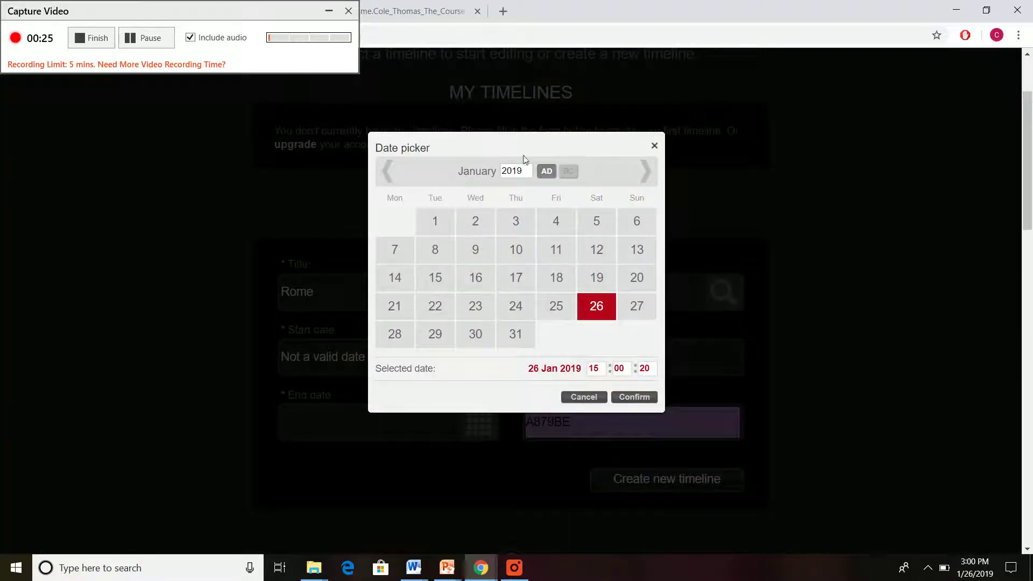
{"action": "key", "text": "BackSpace"}
{"action": "key", "text": "BackSpace"}
{"action": "key", "text": "BackSpace"}
{"action": "key", "text": "BackSpace"}
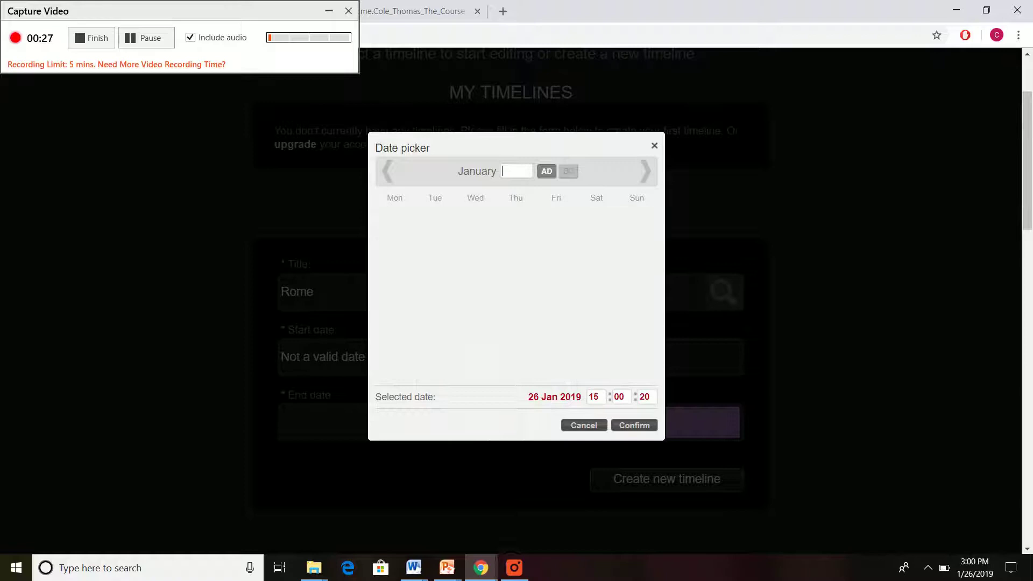
{"action": "type", "text": "500"}
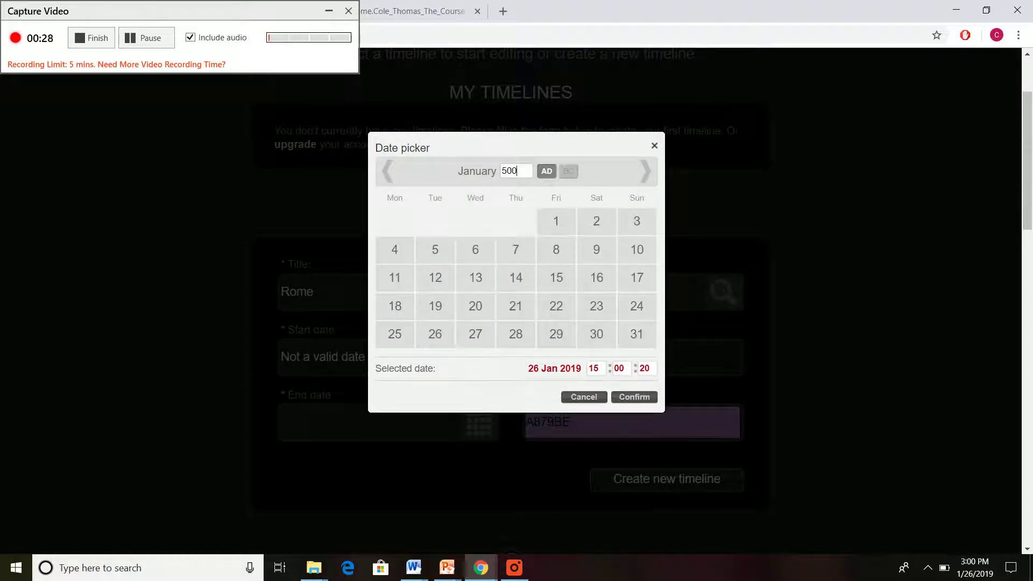
{"action": "left_click", "coordinate": [569, 172]}
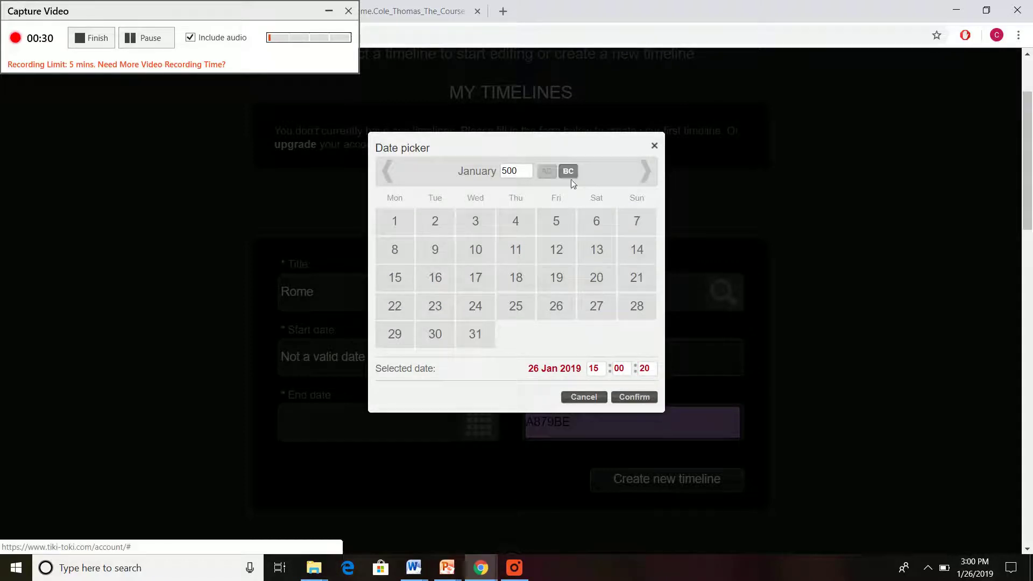
{"action": "left_click", "coordinate": [380, 224]}
{"action": "left_click", "coordinate": [653, 398]}
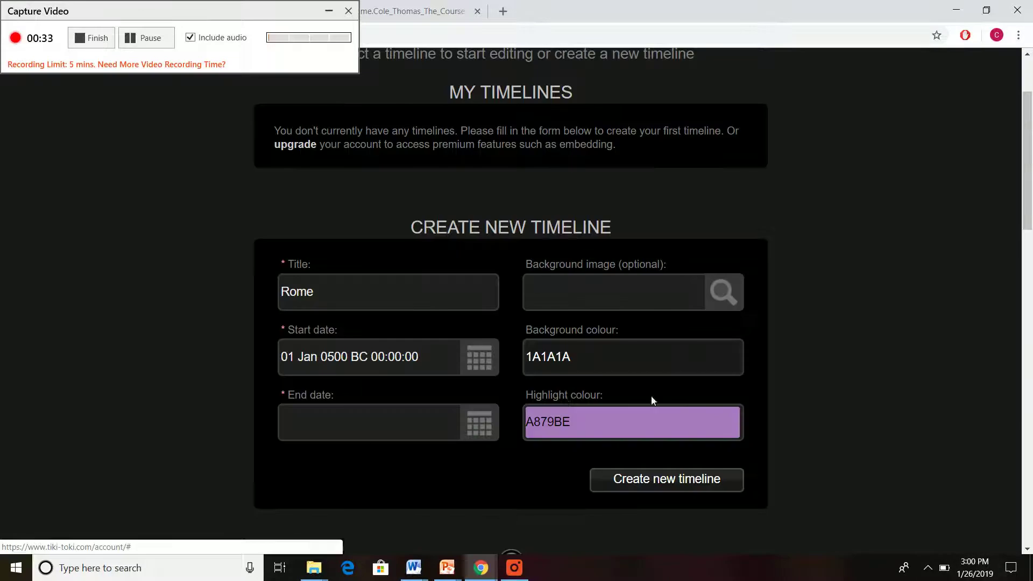
Set the timeline's end date to 01 Jan 0480.
{"action": "left_click", "coordinate": [417, 425]}
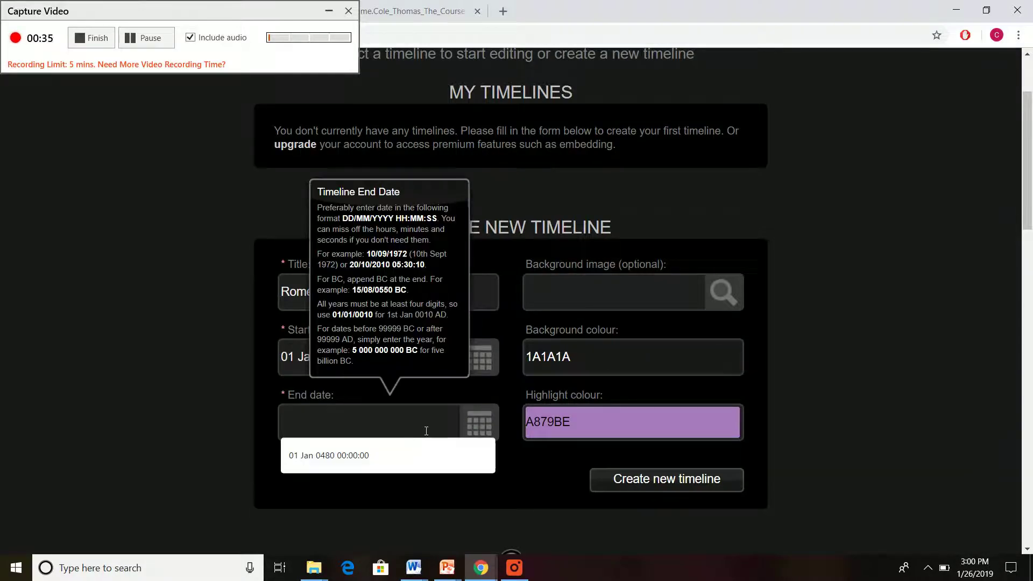
{"action": "left_click", "coordinate": [466, 425]}
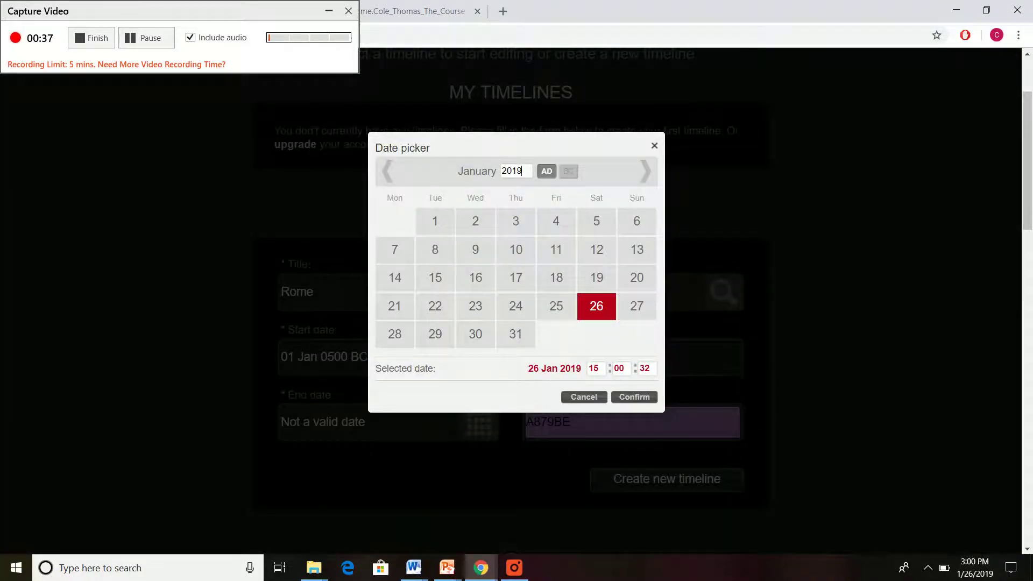
{"action": "key", "text": "BackSpace"}
{"action": "key", "text": "BackSpace"}
{"action": "key", "text": "BackSpace"}
{"action": "key", "text": "BackSpace"}
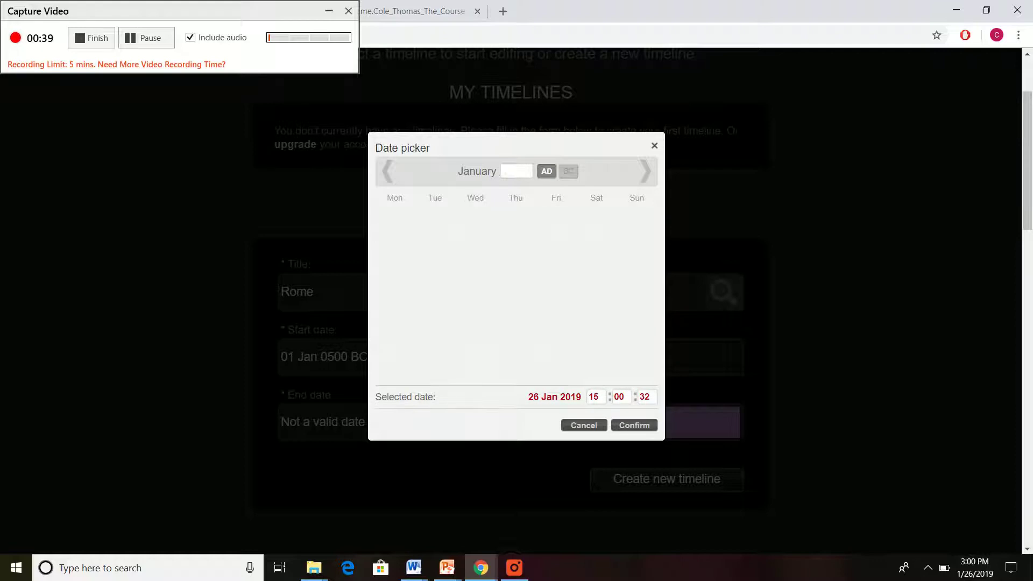
{"action": "type", "text": "480"}
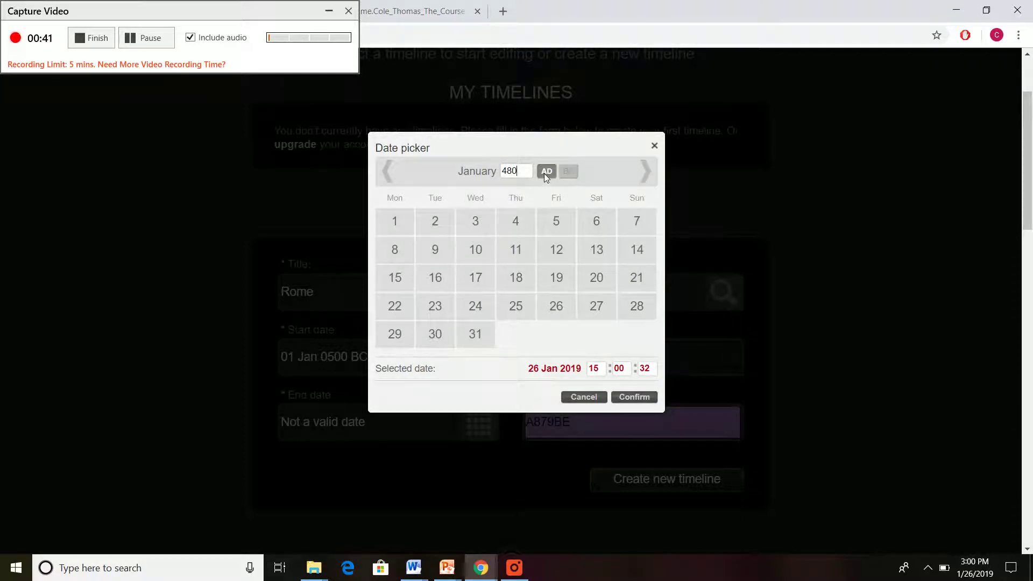
{"action": "left_click", "coordinate": [390, 227]}
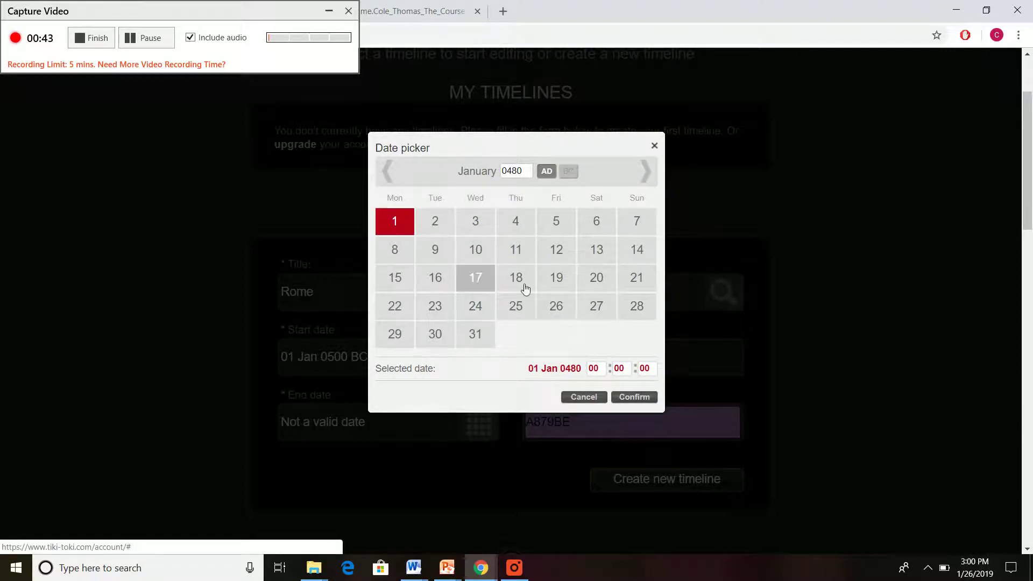
{"action": "left_click", "coordinate": [641, 397]}
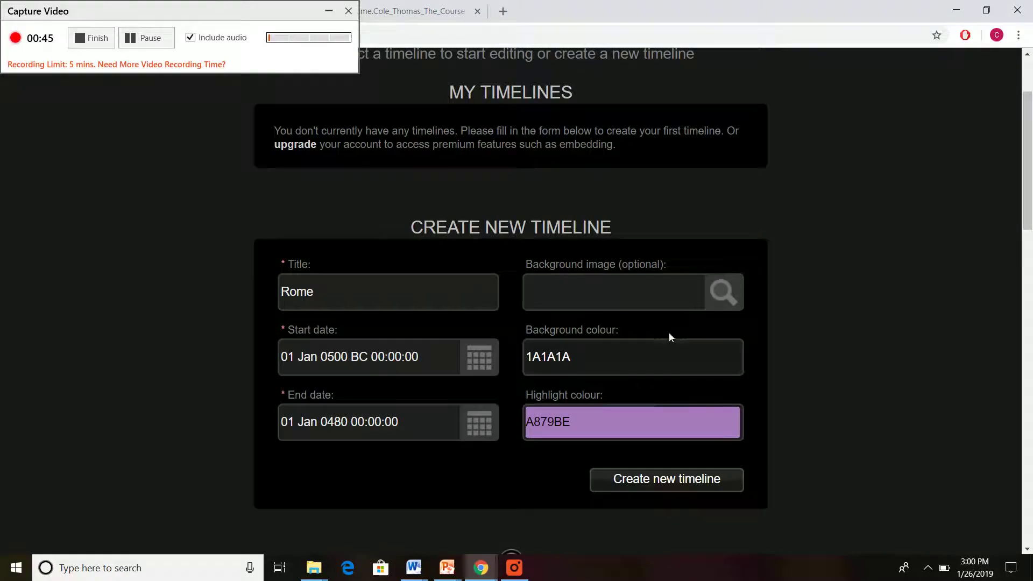
{"action": "mouse_move", "coordinate": [724, 304]}
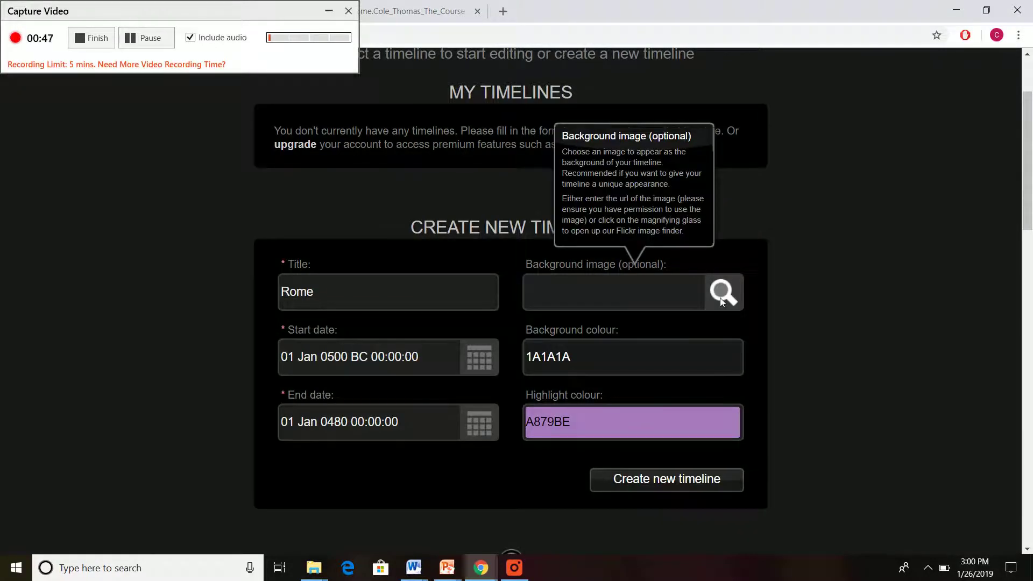
{"action": "left_click", "coordinate": [722, 300]}
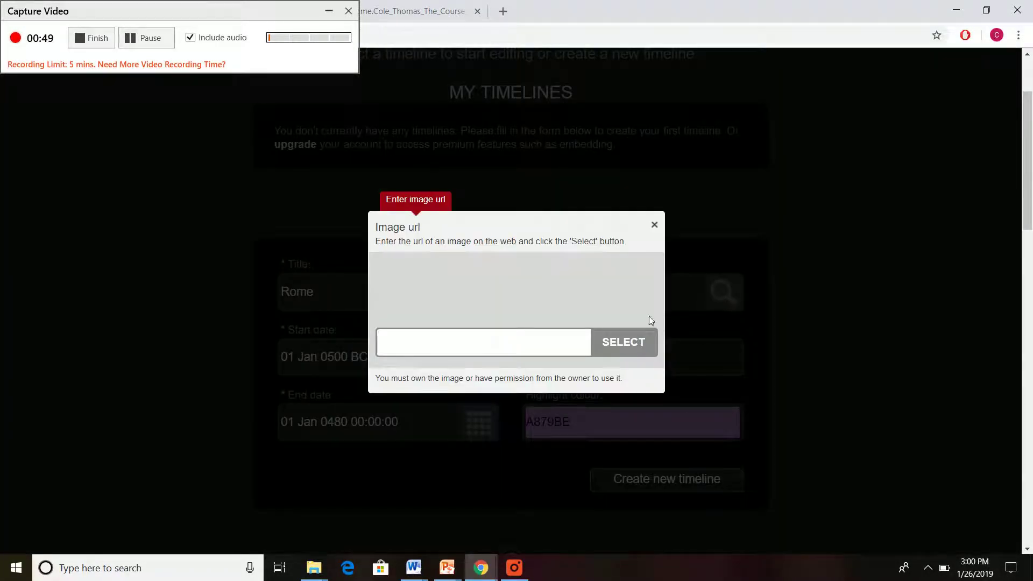
{"action": "left_click", "coordinate": [655, 225]}
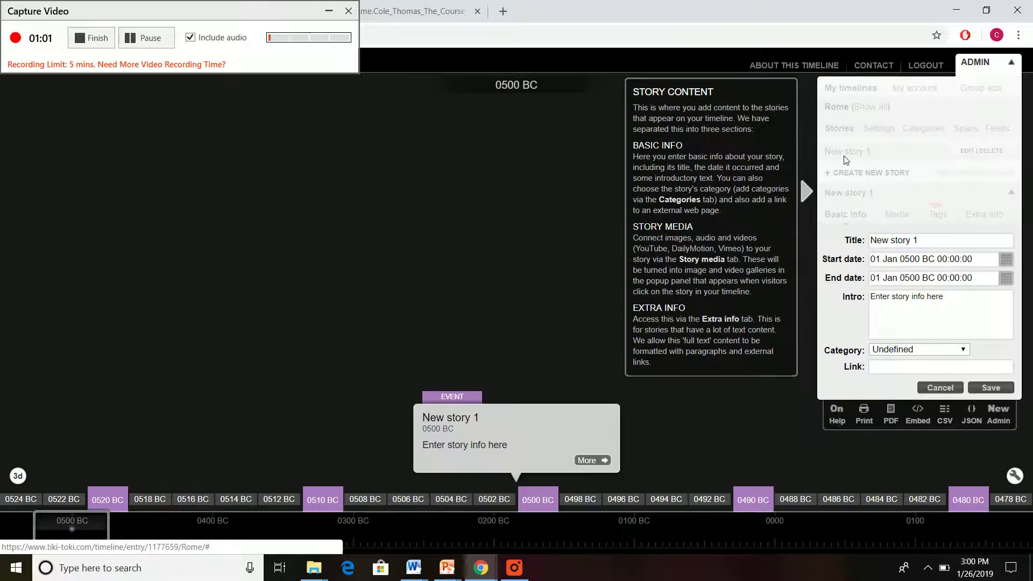
Replace the placeholder story title 'New story 1' with 'Julius Assassinated'.
{"action": "left_click", "coordinate": [931, 240]}
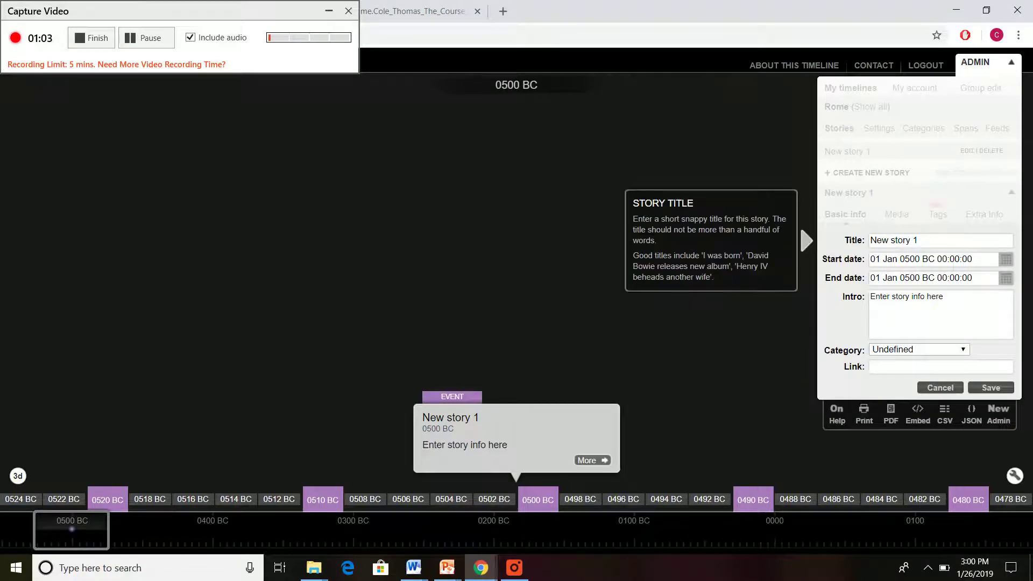
{"action": "key", "text": "ctrl+a"}
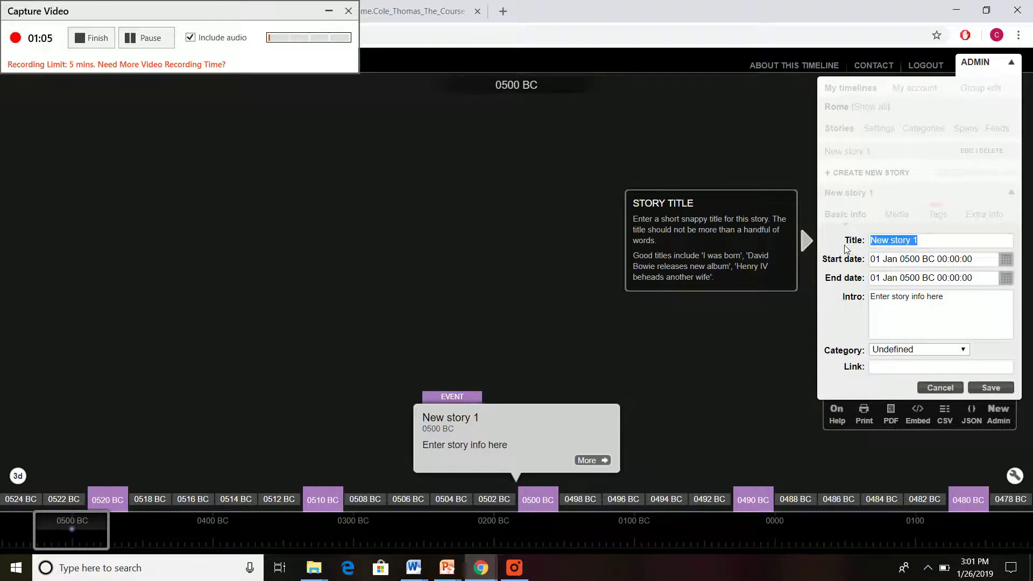
{"action": "key", "text": "BackSpace"}
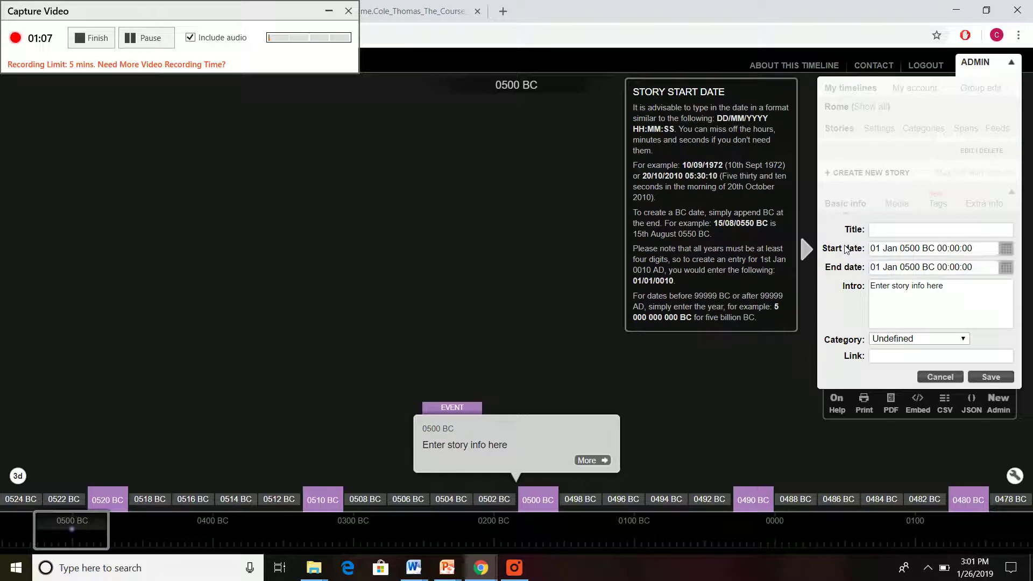
{"action": "type", "text": "Juliu"}
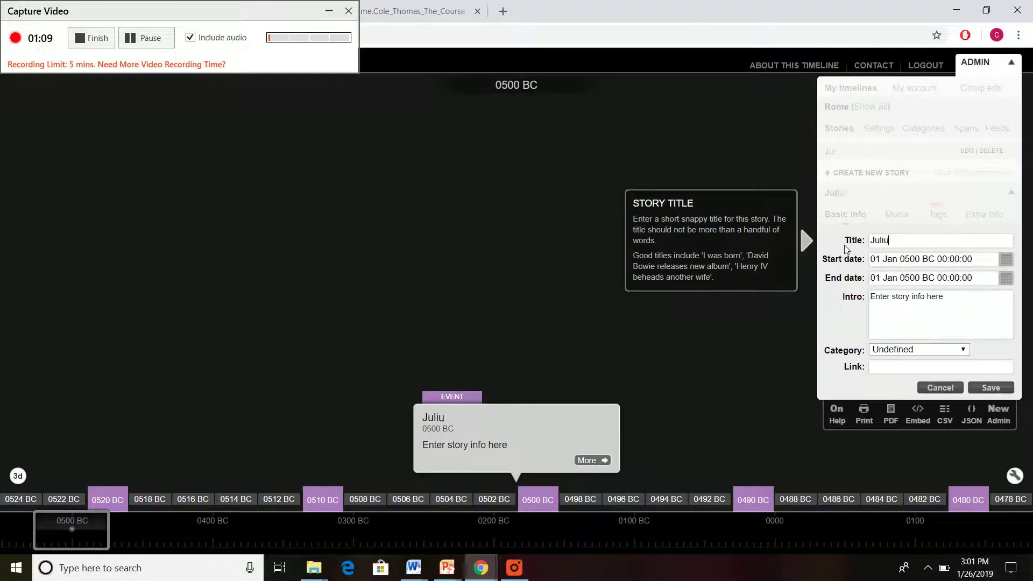
{"action": "type", "text": "s Assa"}
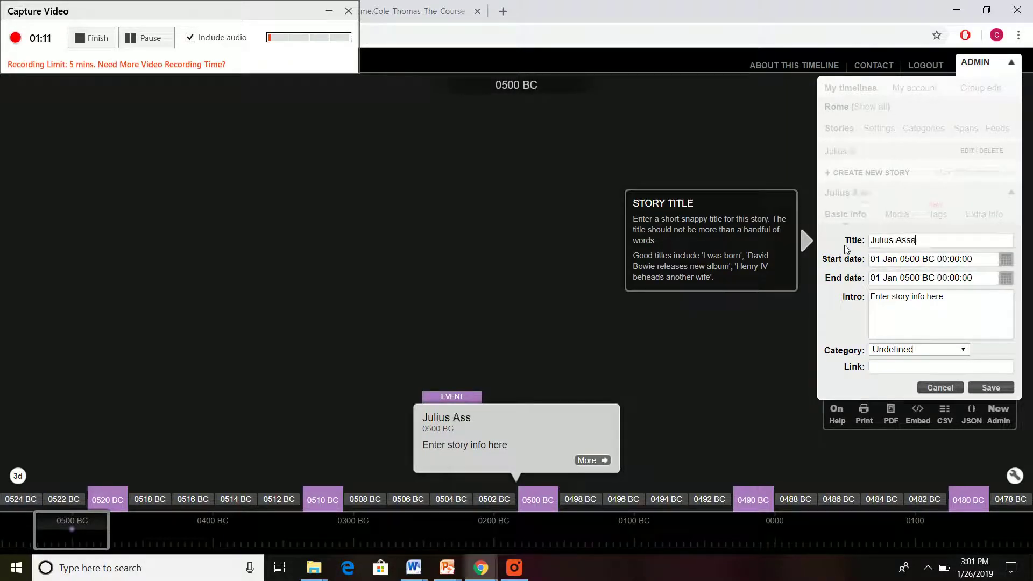
{"action": "type", "text": "ssinated"}
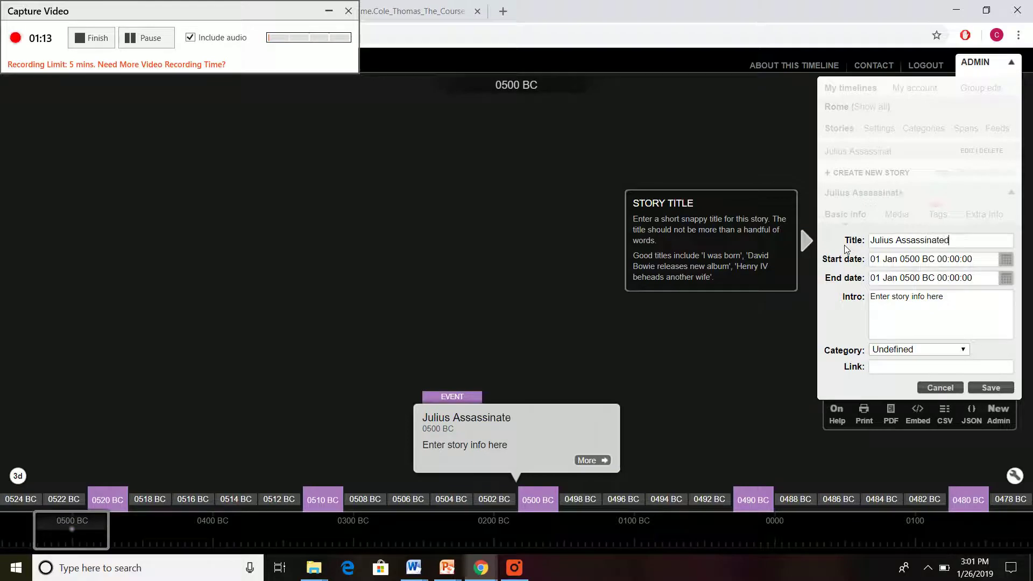
Delete the story's existing 01 Jan 0500 BC start date.
{"action": "left_click", "coordinate": [883, 259]}
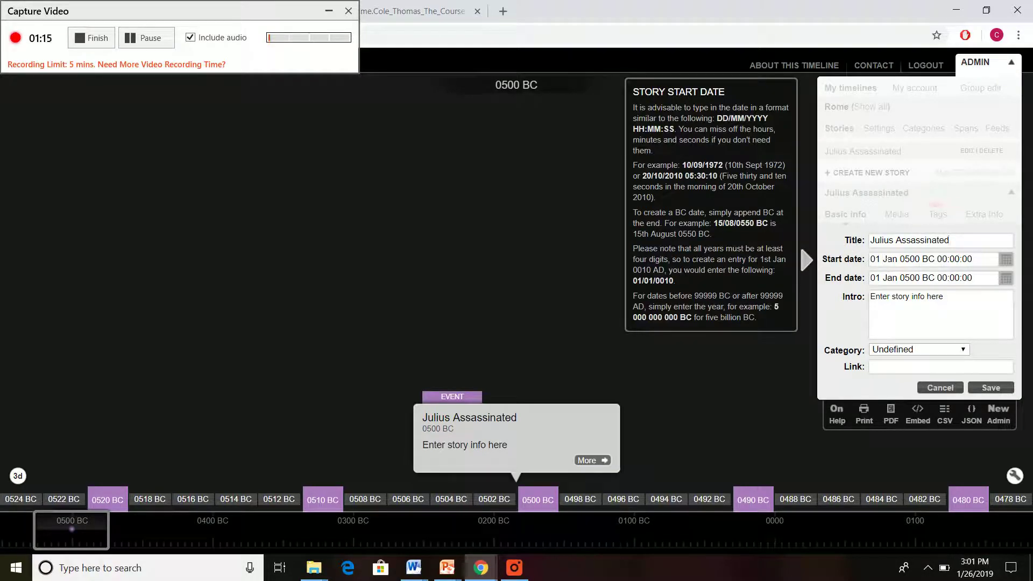
{"action": "left_click_drag", "start_coordinate": [975, 259], "coordinate": [835, 278]}
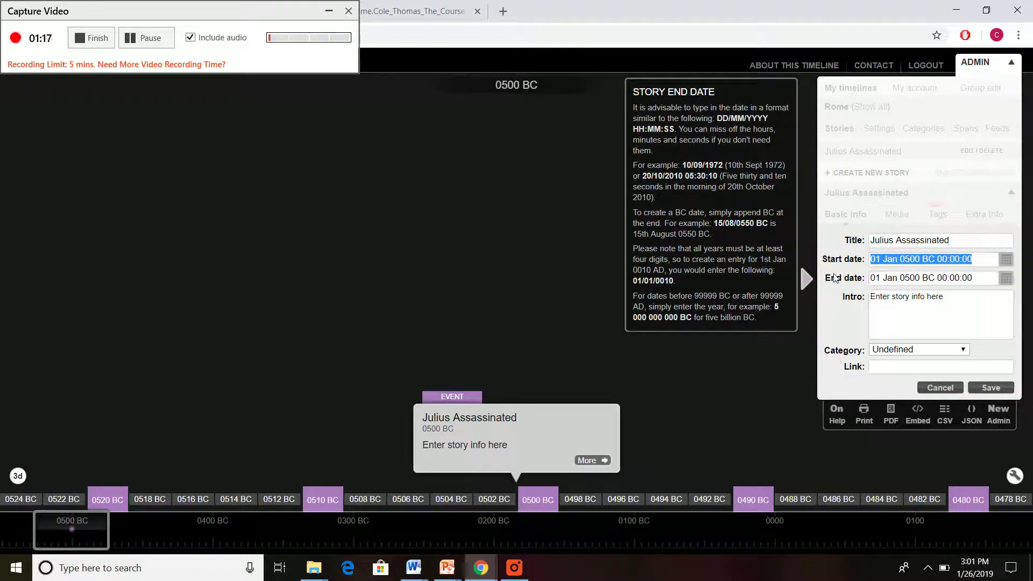
{"action": "key", "text": "BackSpace"}
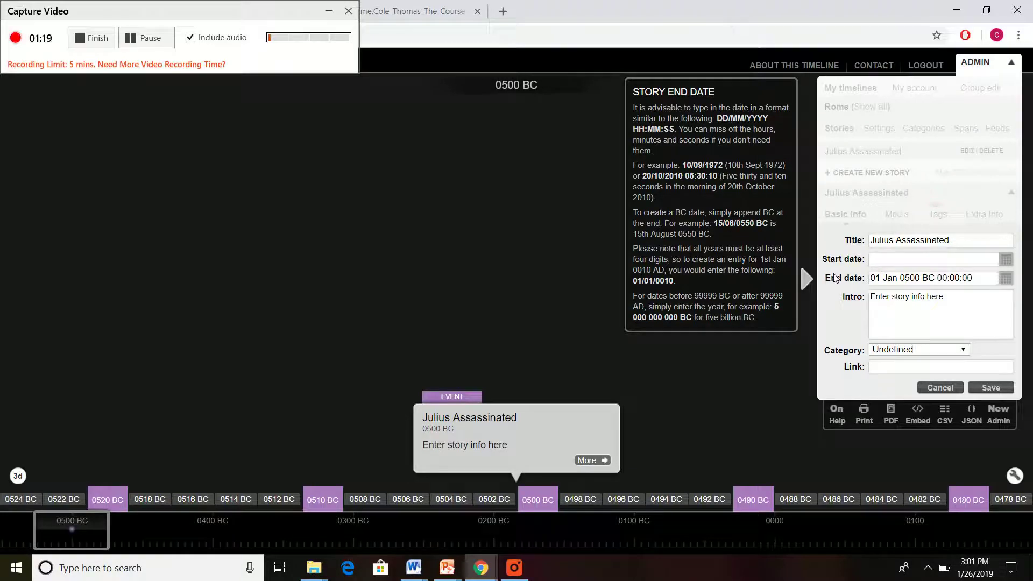
Pick 15 March 0041 BC in the story's start-date calendar.
{"action": "left_click", "coordinate": [1006, 259]}
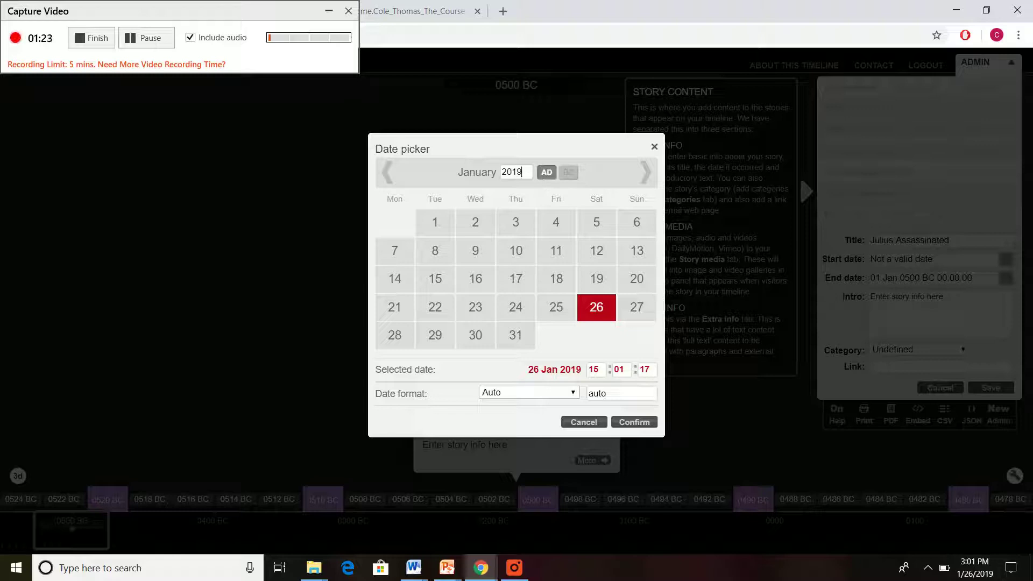
{"action": "key", "text": "ctrl+a"}
{"action": "key", "text": "BackSpace"}
{"action": "type", "text": "4"}
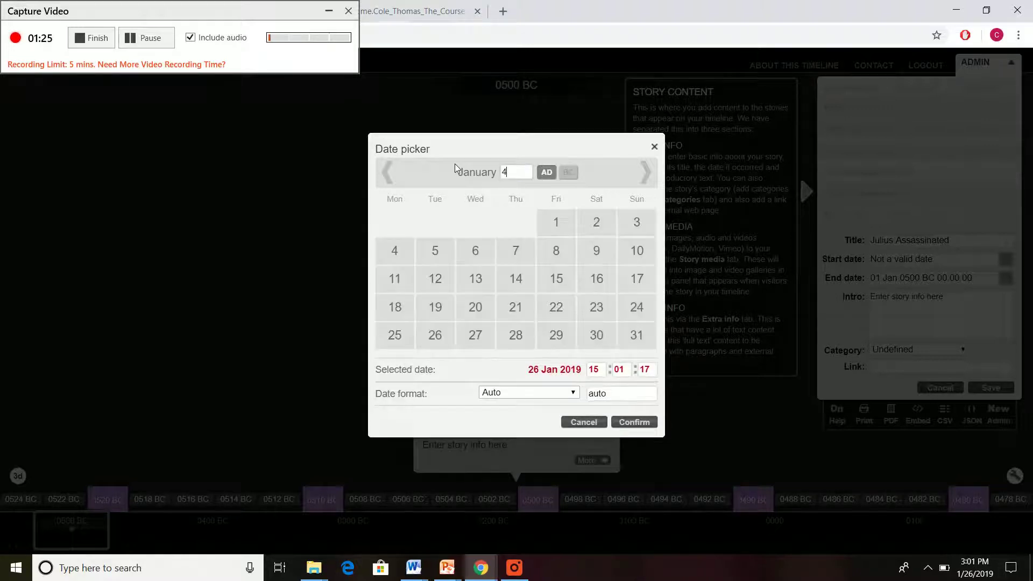
{"action": "type", "text": "1"}
{"action": "left_click", "coordinate": [568, 172]}
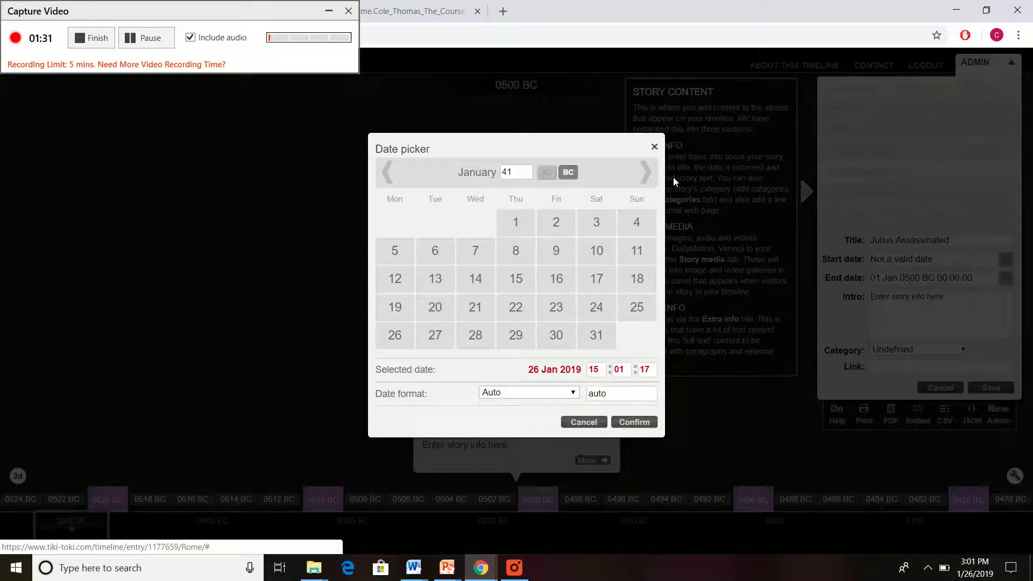
{"action": "left_click", "coordinate": [649, 173]}
{"action": "left_click", "coordinate": [650, 174]}
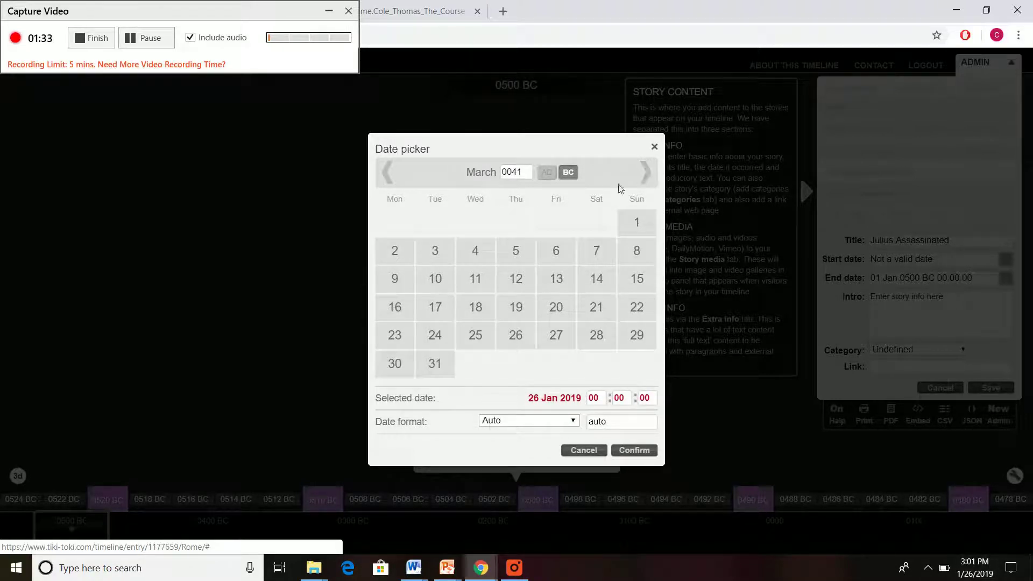
{"action": "left_click", "coordinate": [639, 277]}
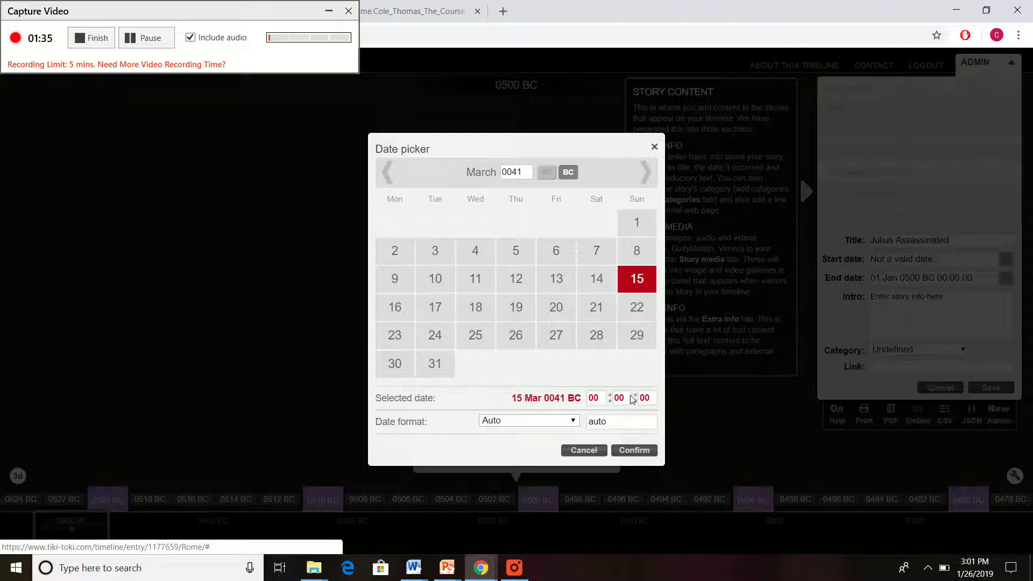
Confirm 15 Mar 0041 BC as the story date, filling both start and end.
{"action": "left_click", "coordinate": [635, 451]}
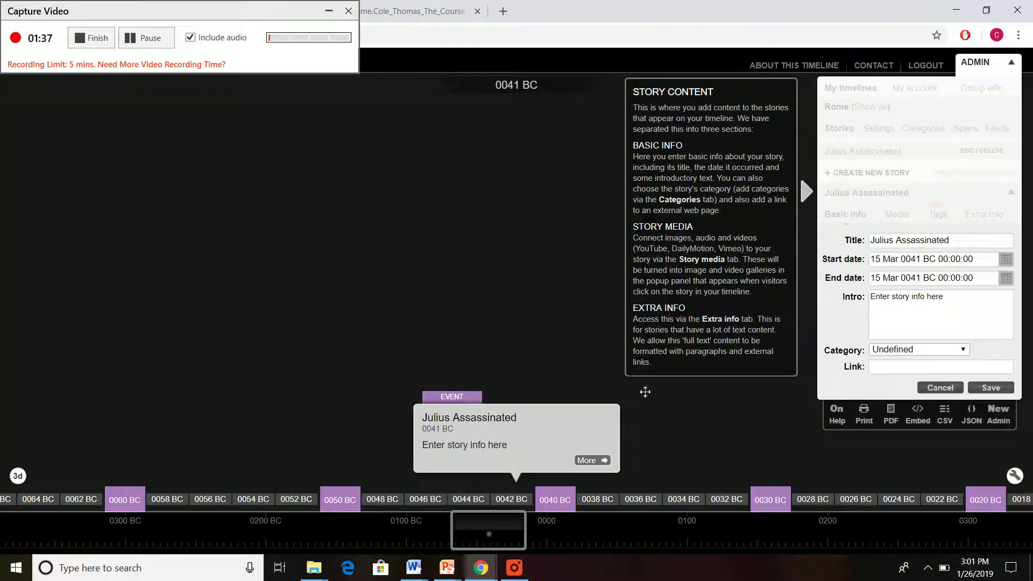
{"action": "left_click", "coordinate": [934, 277]}
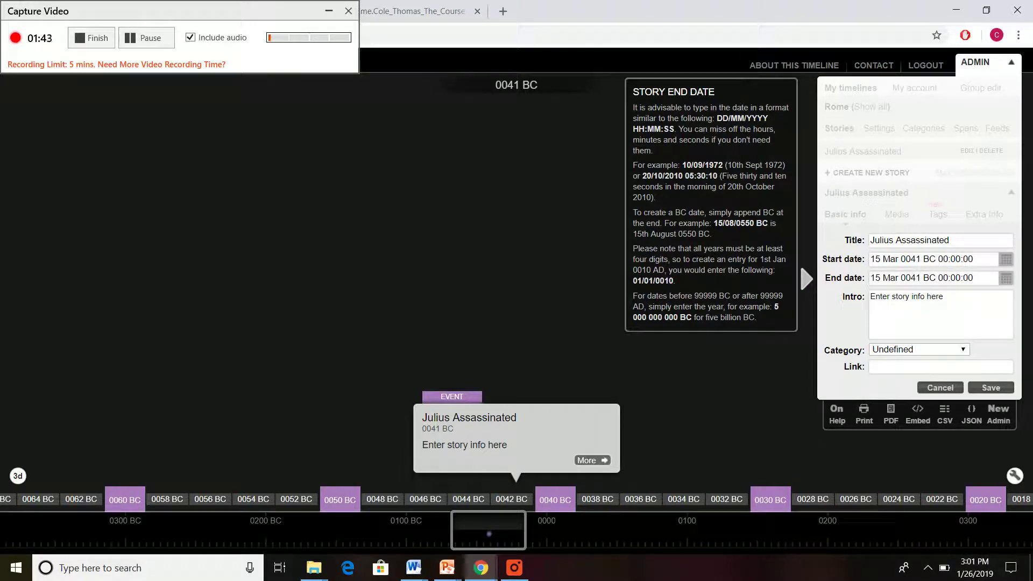
{"action": "key", "text": "shift+Tab"}
{"action": "key", "text": "Tab"}
Replace the placeholder intro with 'Et tu, Brute' and save the story.
{"action": "left_click", "coordinate": [938, 296]}
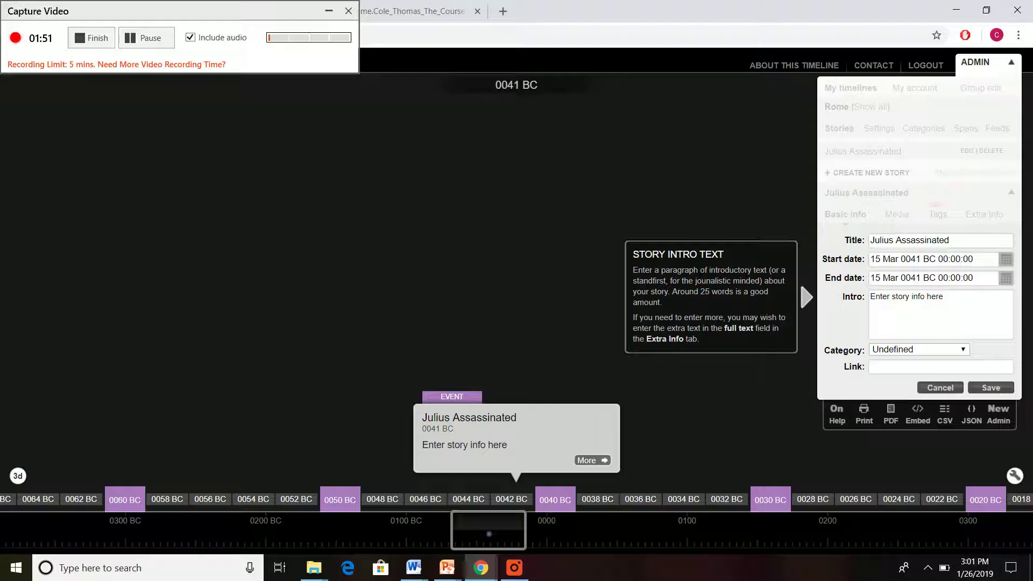
{"action": "left_click_drag", "start_coordinate": [944, 297], "coordinate": [855, 307]}
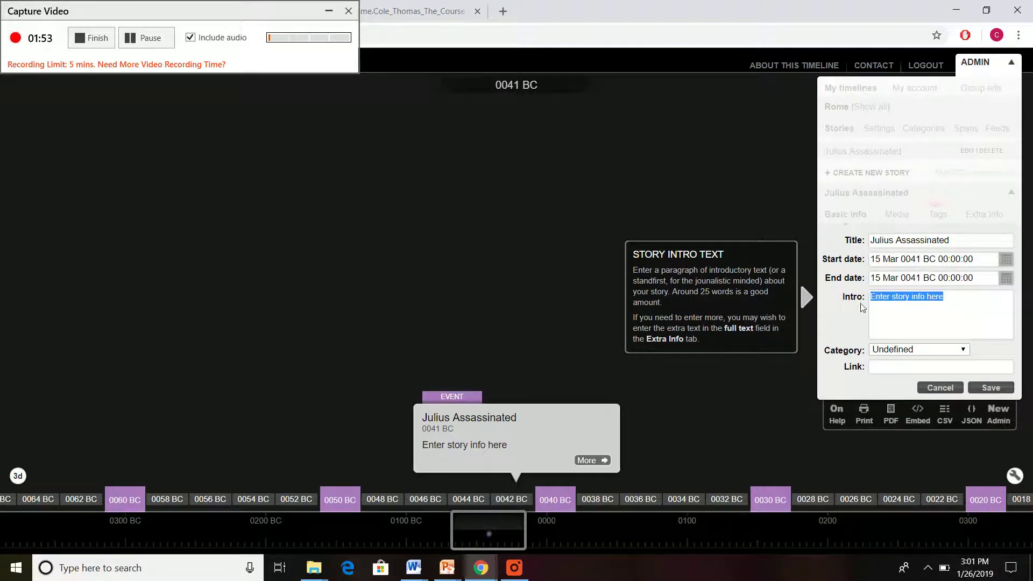
{"action": "type", "text": "Et"}
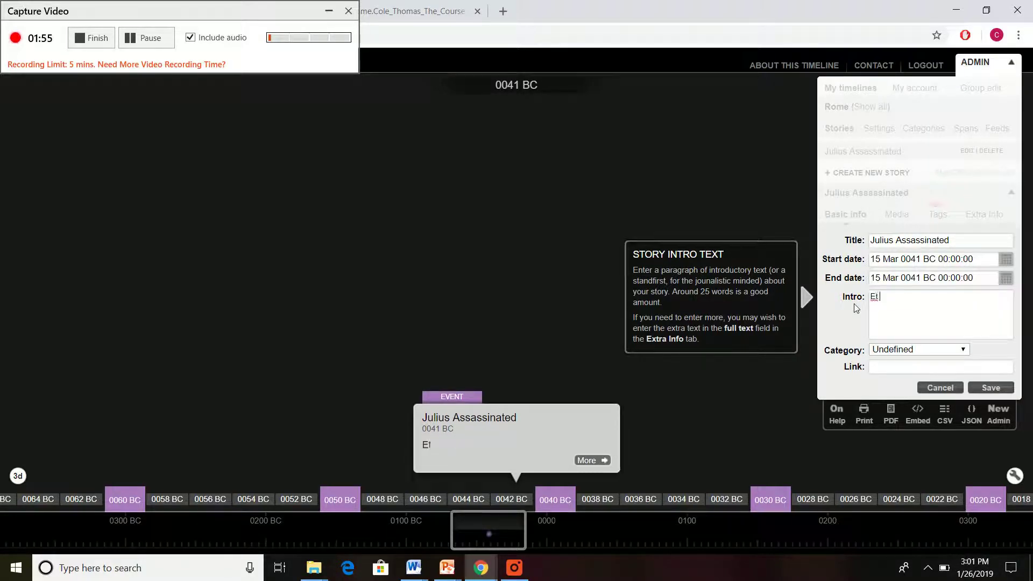
{"action": "type", "text": " tu, Bru"}
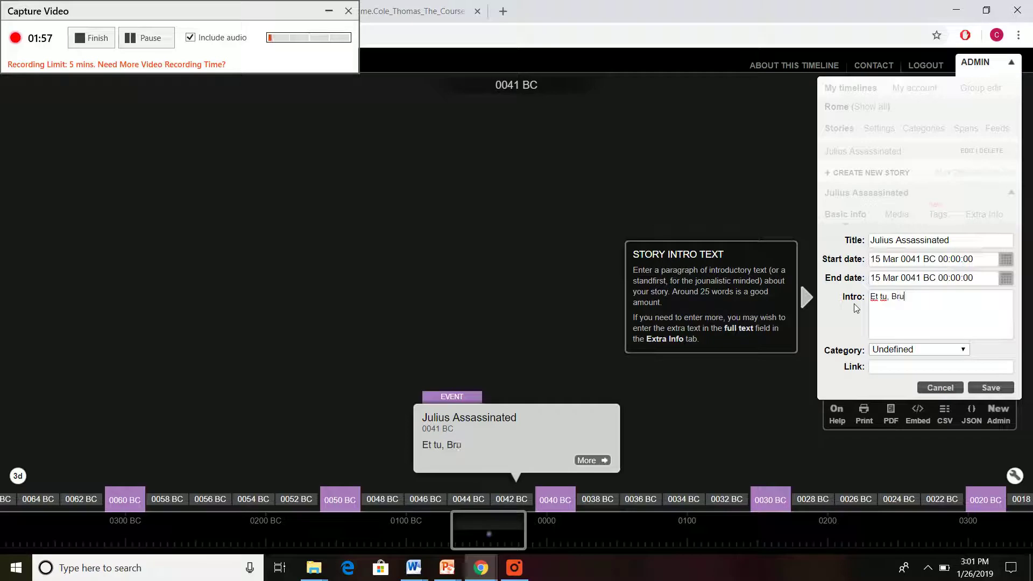
{"action": "type", "text": "te"}
{"action": "left_click", "coordinate": [990, 390]}
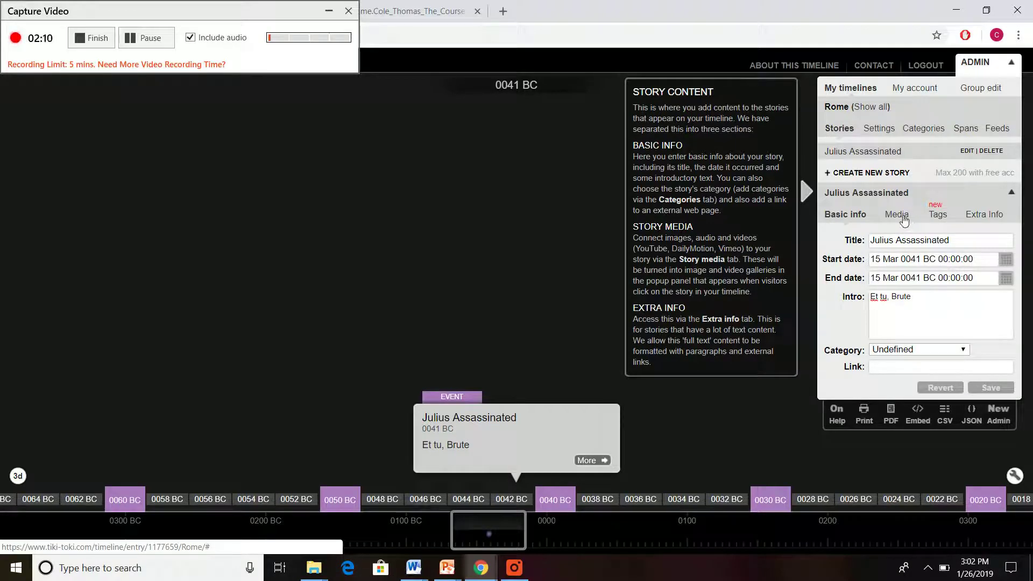
Add a new media item to the story, then select the Rome painting's web address.
{"action": "left_click", "coordinate": [904, 217]}
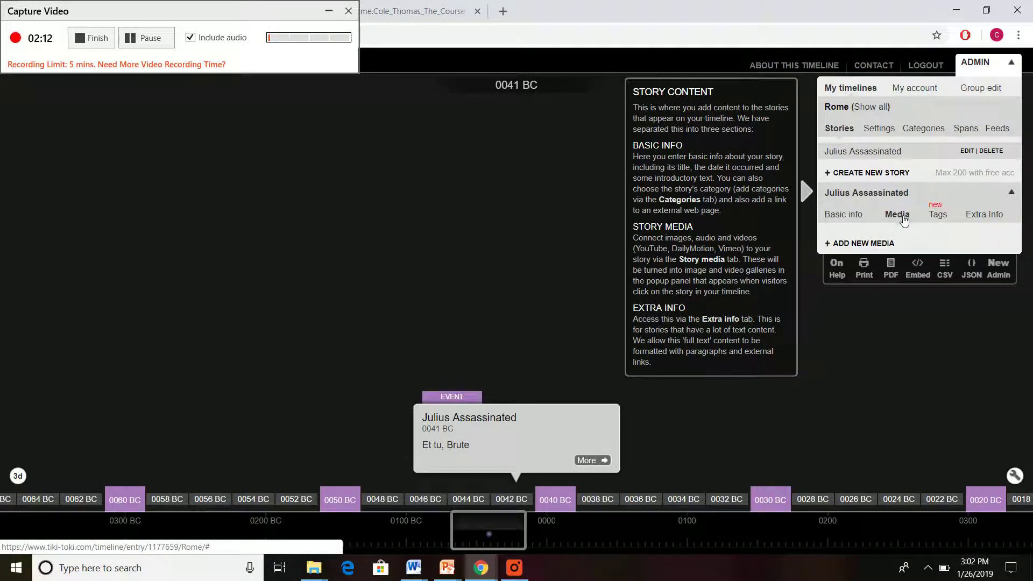
{"action": "left_click", "coordinate": [858, 244]}
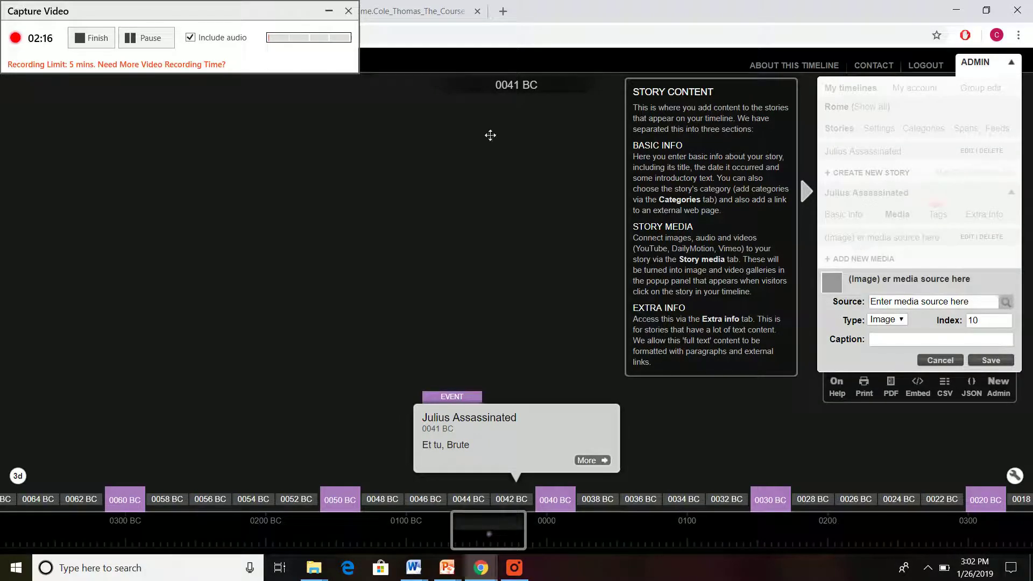
{"action": "left_click", "coordinate": [417, 11]}
{"action": "left_click", "coordinate": [425, 40]}
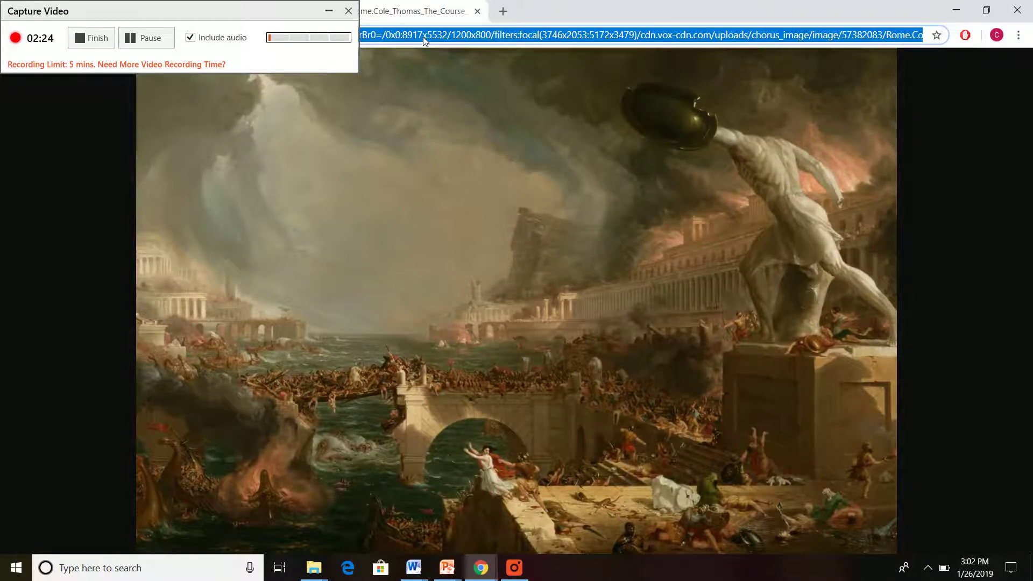
Glance at the Fall of Rome video tab, then return to the Rome timeline tab.
{"action": "left_click", "coordinate": [326, 15]}
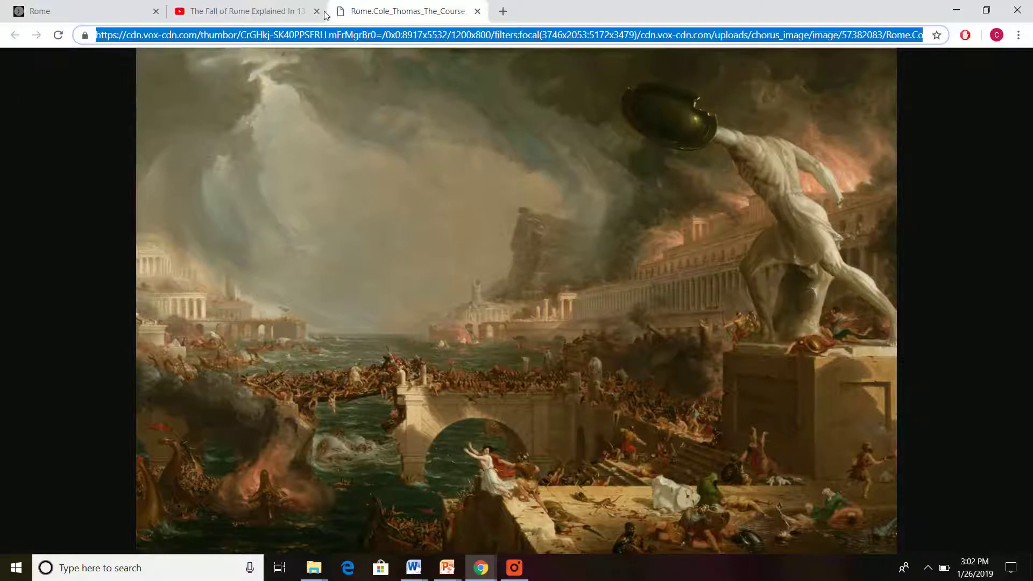
{"action": "left_click", "coordinate": [233, 13]}
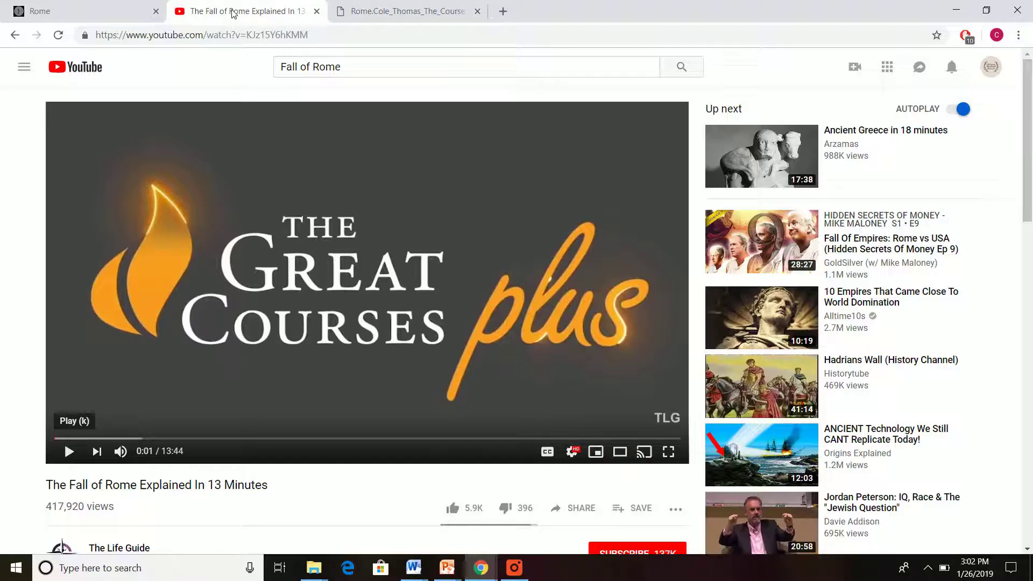
{"action": "left_click", "coordinate": [91, 12]}
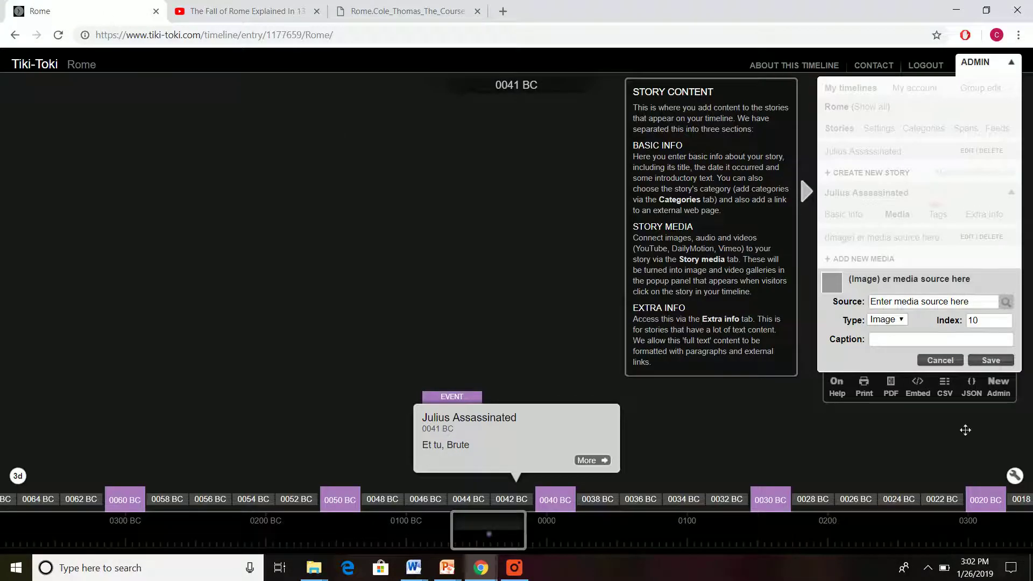
Paste the painting's address as the image media source and save it.
{"action": "left_click", "coordinate": [897, 320]}
{"action": "left_click", "coordinate": [888, 326]}
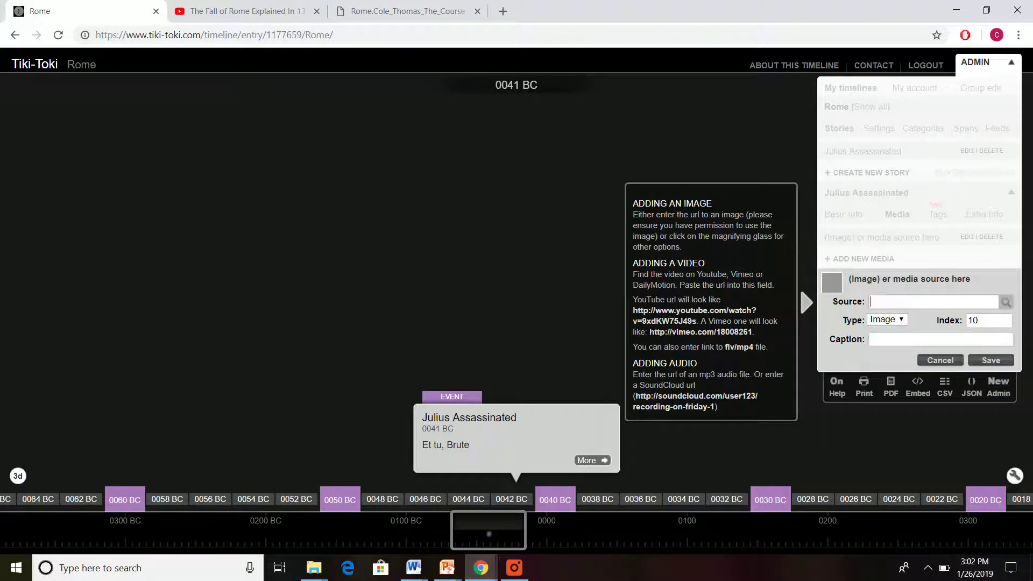
{"action": "key", "text": "ctrl+v"}
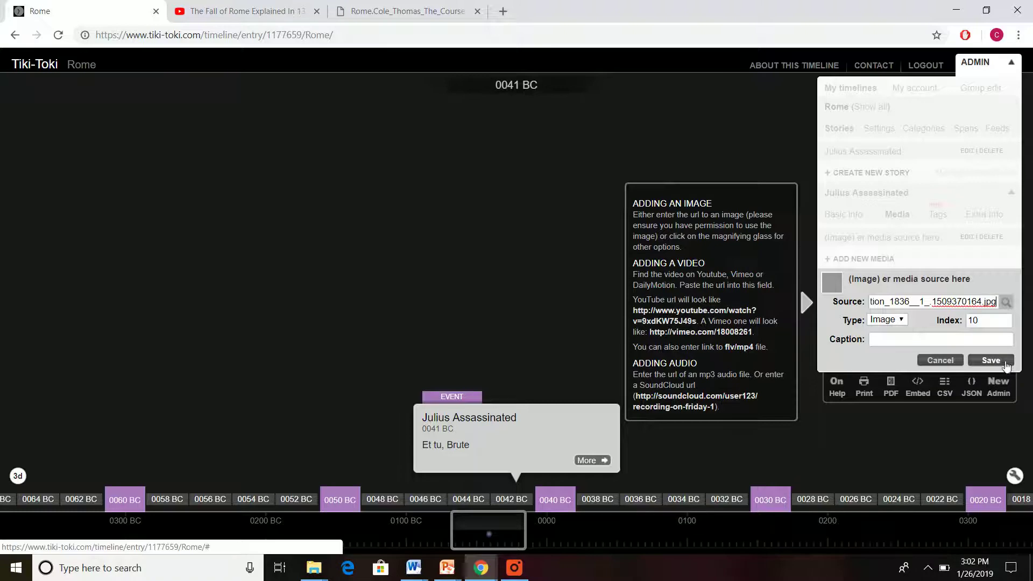
{"action": "left_click", "coordinate": [994, 359]}
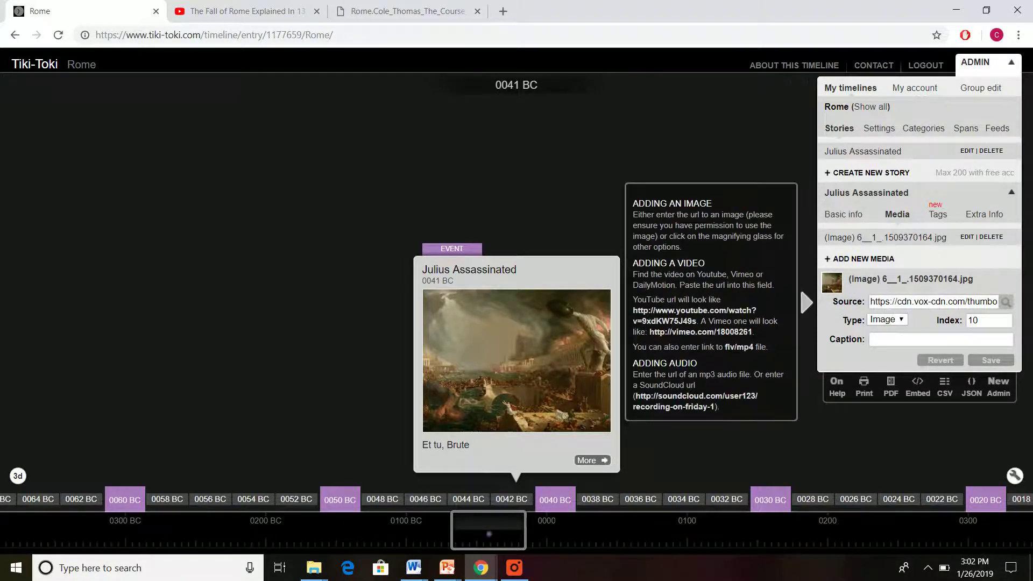
Switch the media type from Image to Video, then to Audio, and save.
{"action": "left_click", "coordinate": [886, 320]}
{"action": "left_click", "coordinate": [895, 342]}
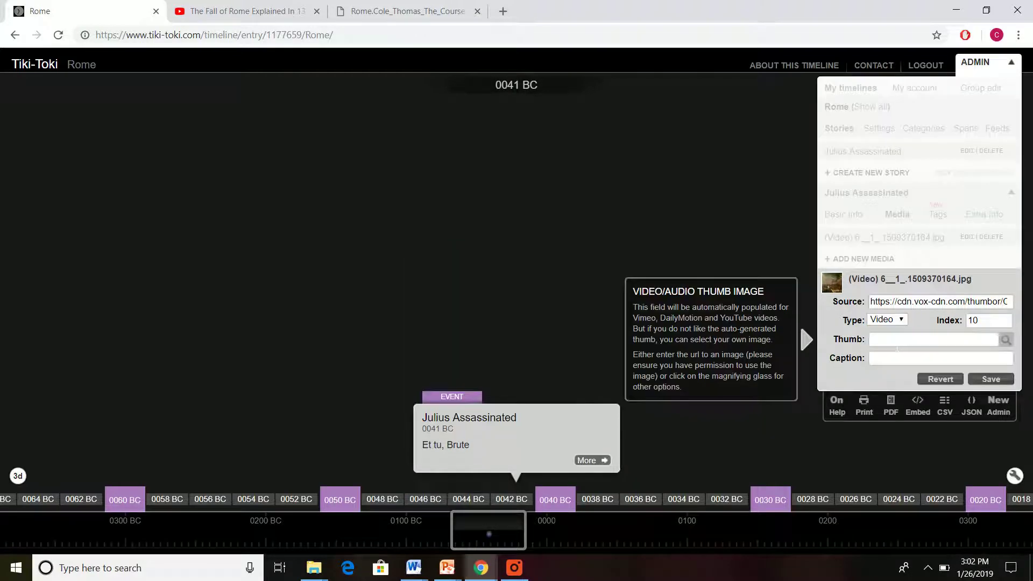
{"action": "left_click", "coordinate": [886, 320]}
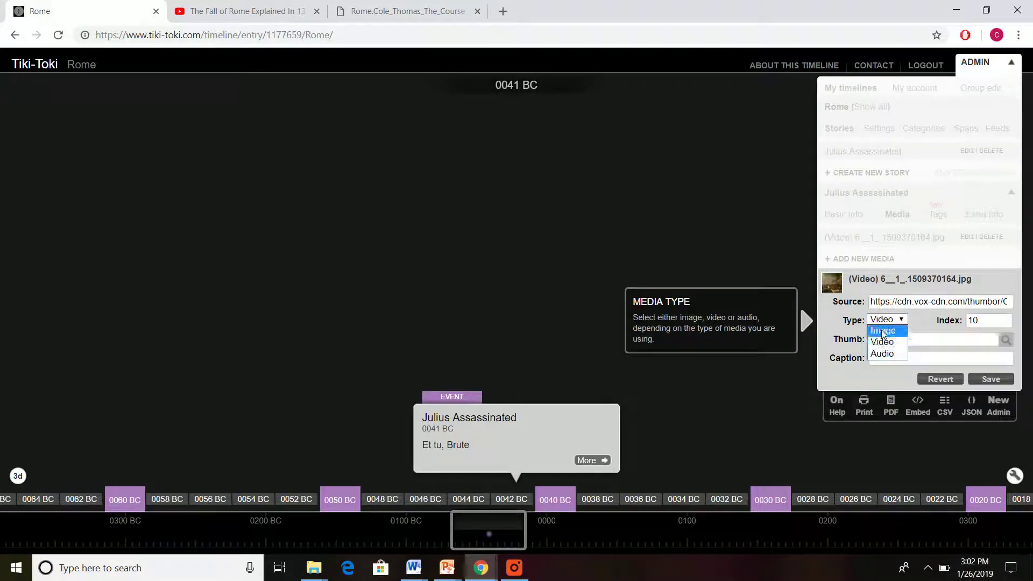
{"action": "left_click", "coordinate": [881, 354]}
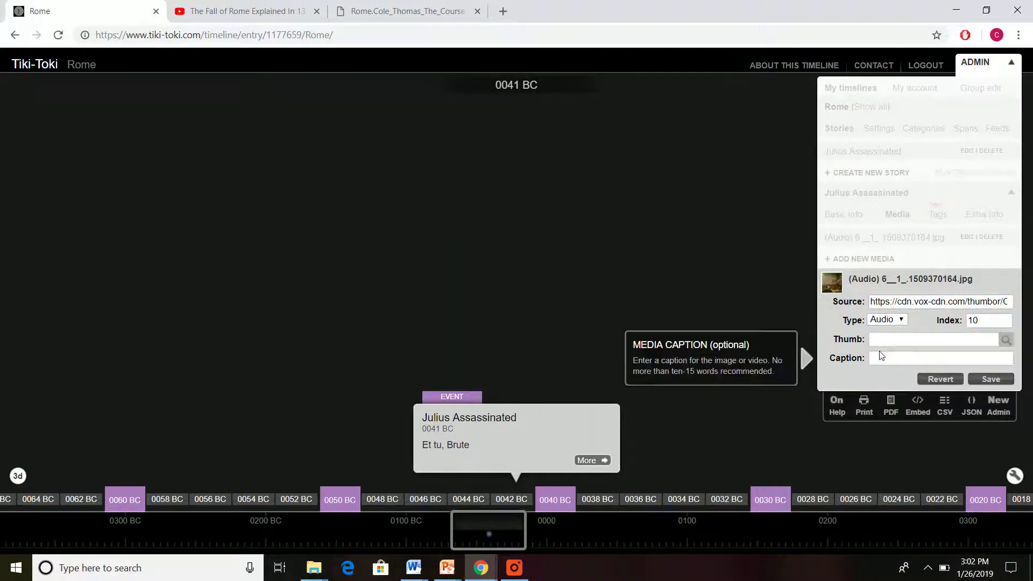
{"action": "left_click", "coordinate": [997, 383]}
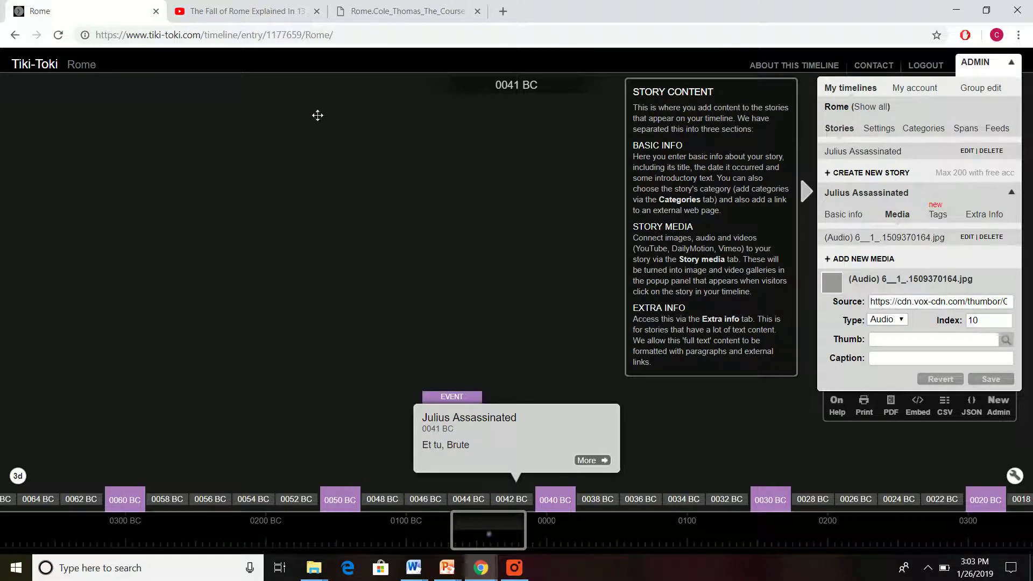
{"action": "left_click", "coordinate": [235, 36]}
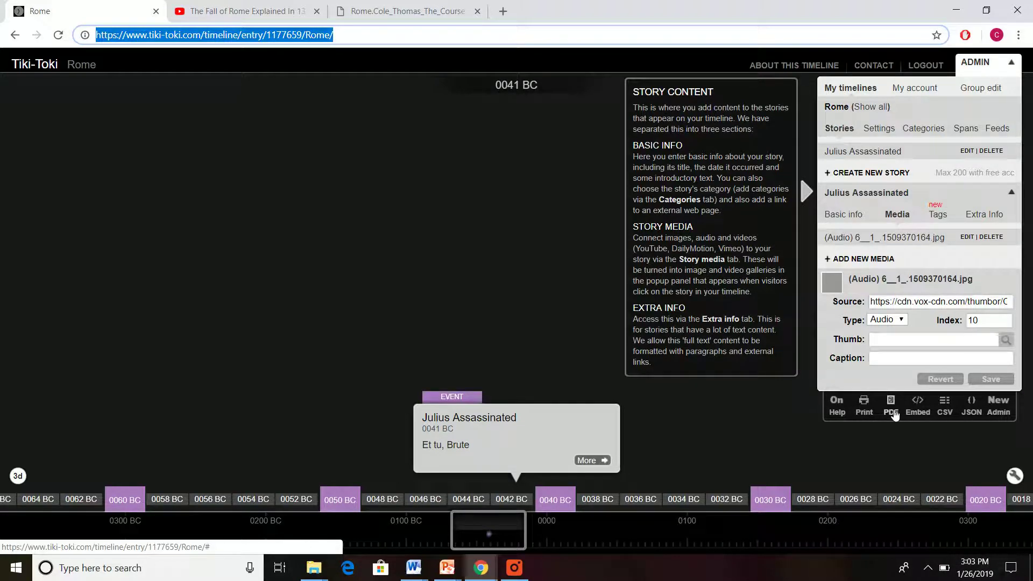
{"action": "mouse_move", "coordinate": [515, 574]}
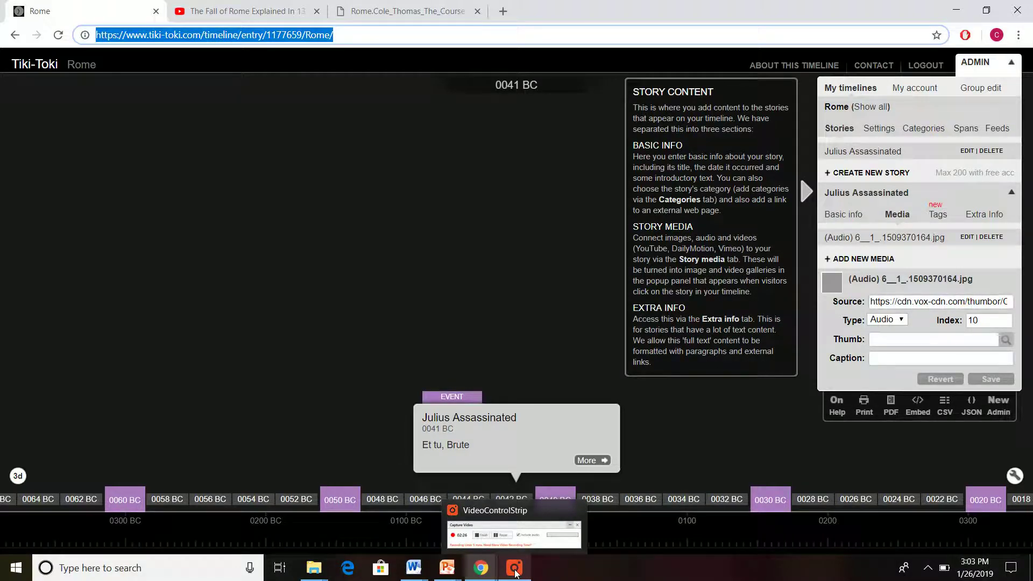
{"action": "left_click", "coordinate": [482, 454]}
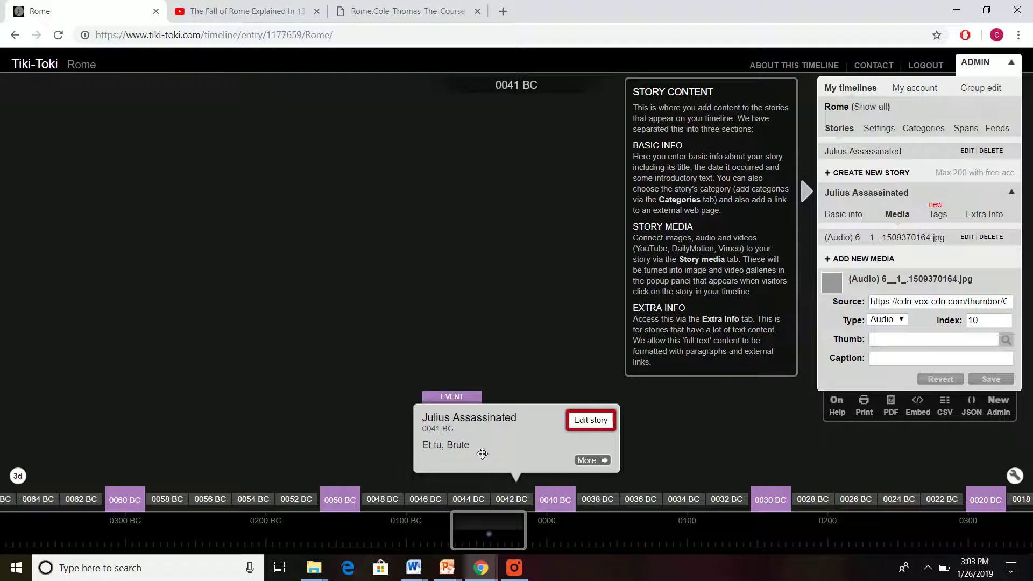
{"action": "left_click", "coordinate": [515, 568]}
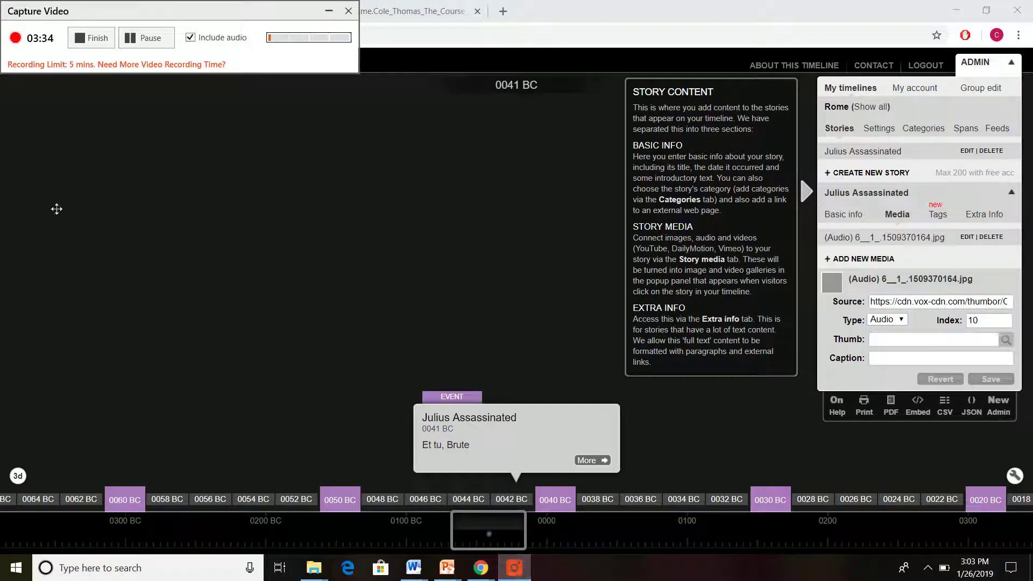